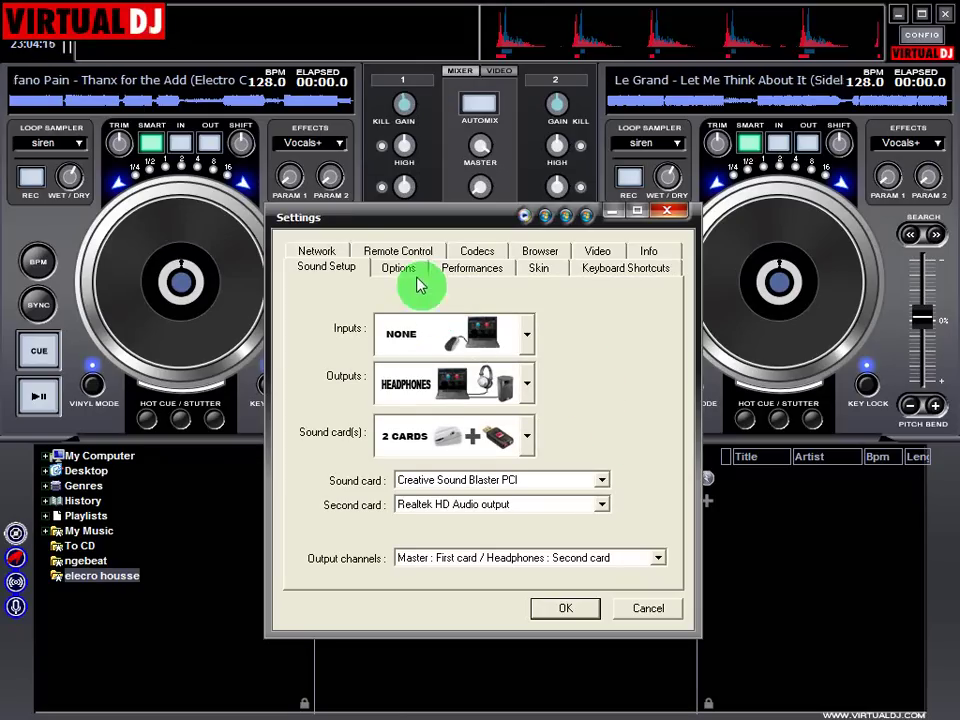
# Step: Set the sound output to Headphones, review the Options settings and accept the configuration
pyautogui.click(527, 388)
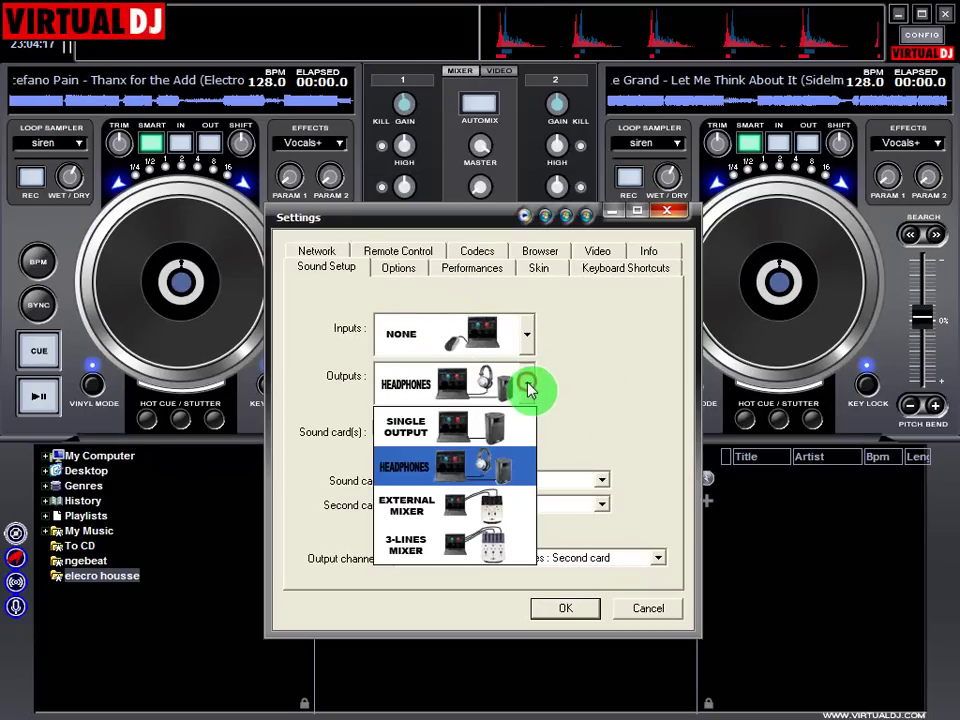
pyautogui.click(493, 463)
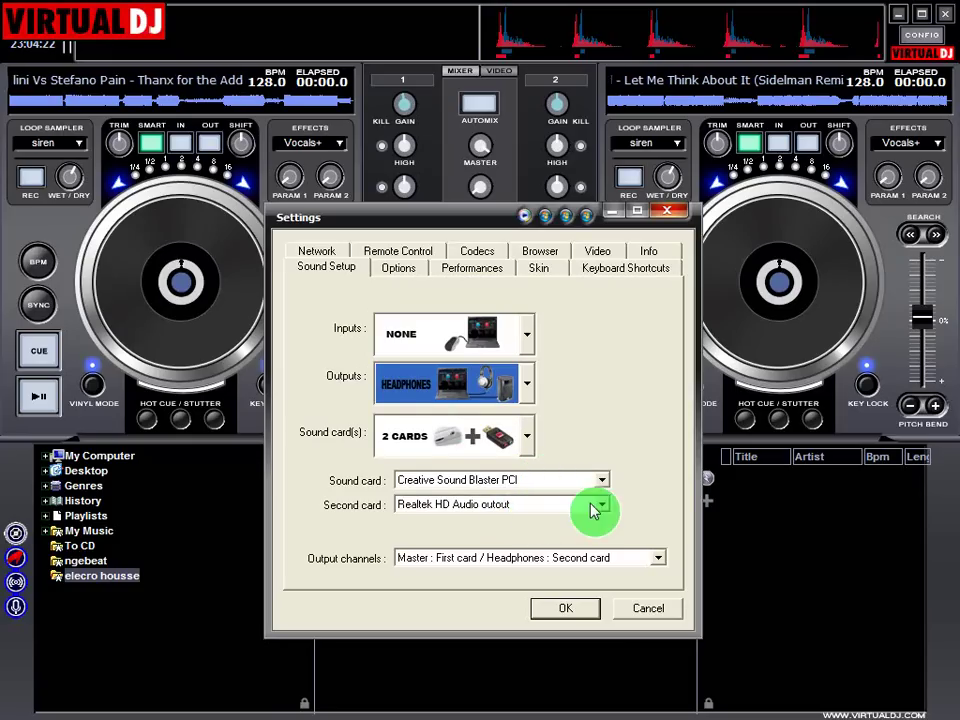
pyautogui.click(405, 268)
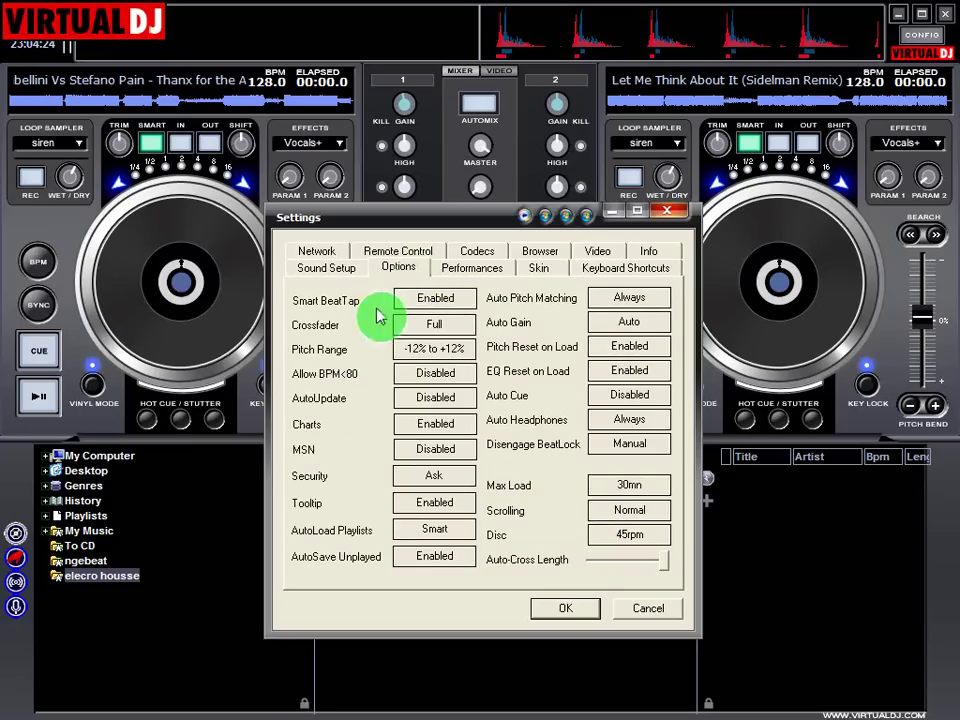
pyautogui.click(566, 608)
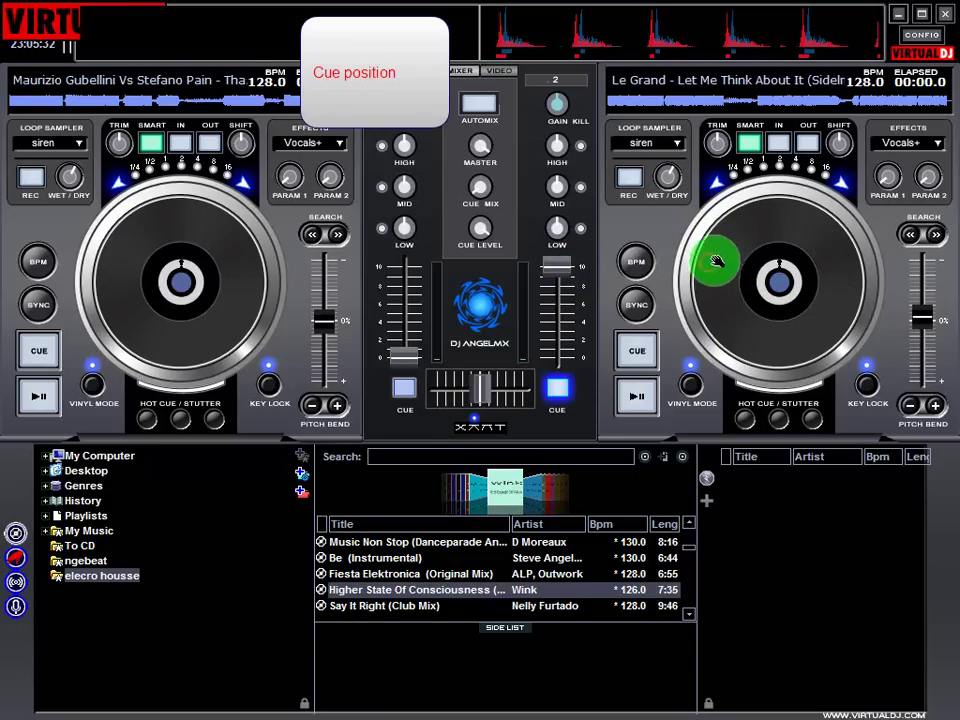
# Step: Nudge deck 2's track to its first beat at about 00:00.1, set the cue point there and start playback
pyautogui.moveTo(718, 268)
pyautogui.mouseDown()
pyautogui.moveTo(720, 312)
pyautogui.moveTo(718, 272)
pyautogui.mouseUp()
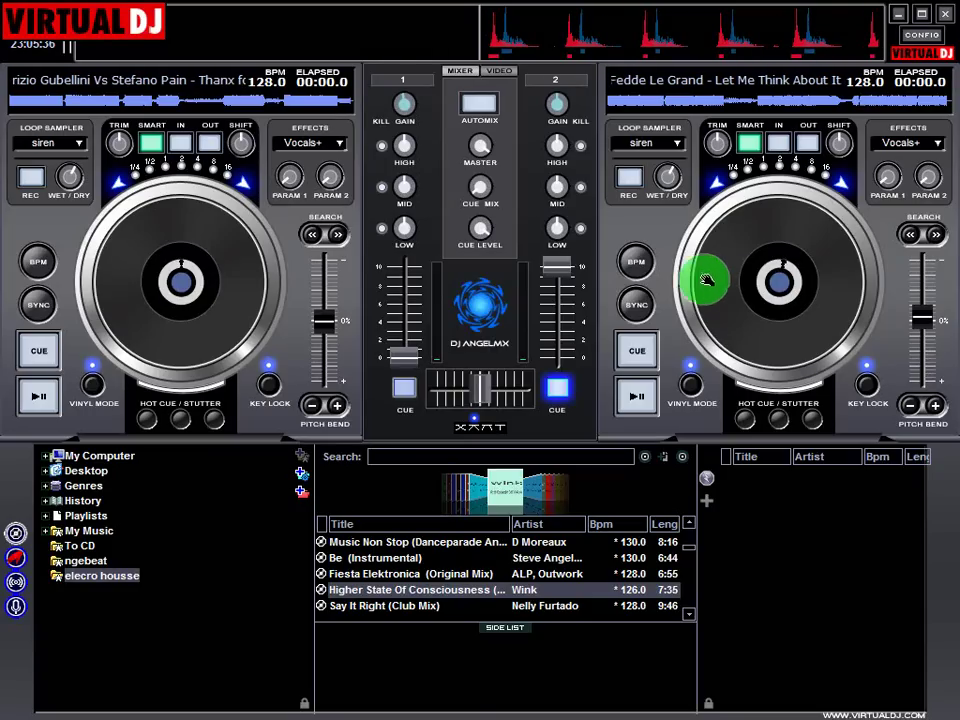
pyautogui.moveTo(703, 274); pyautogui.dragTo(704, 254)
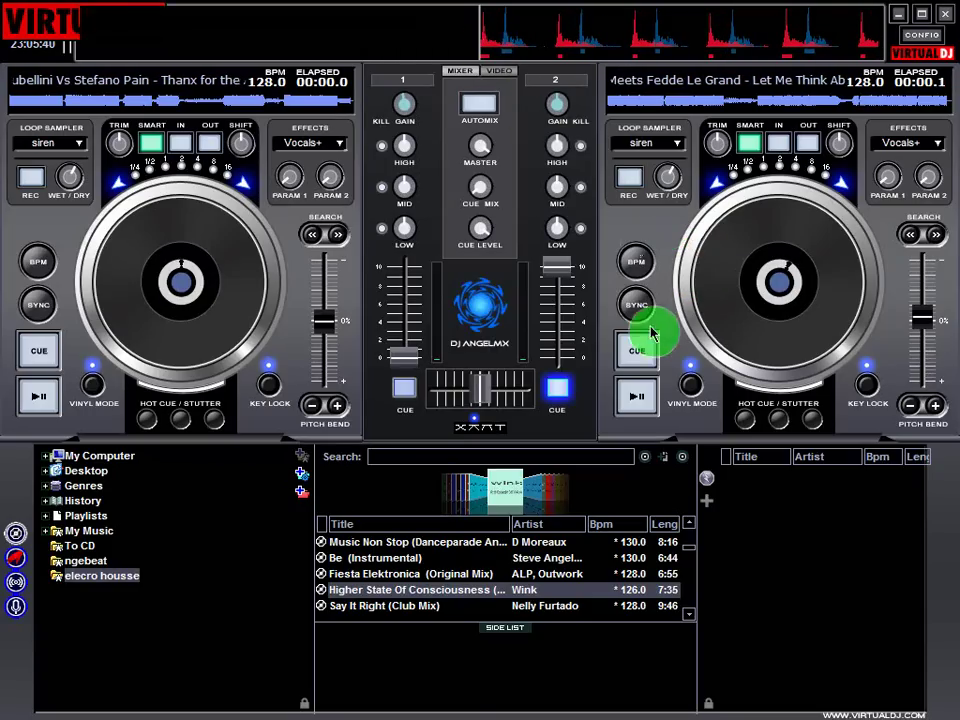
pyautogui.click(622, 350)
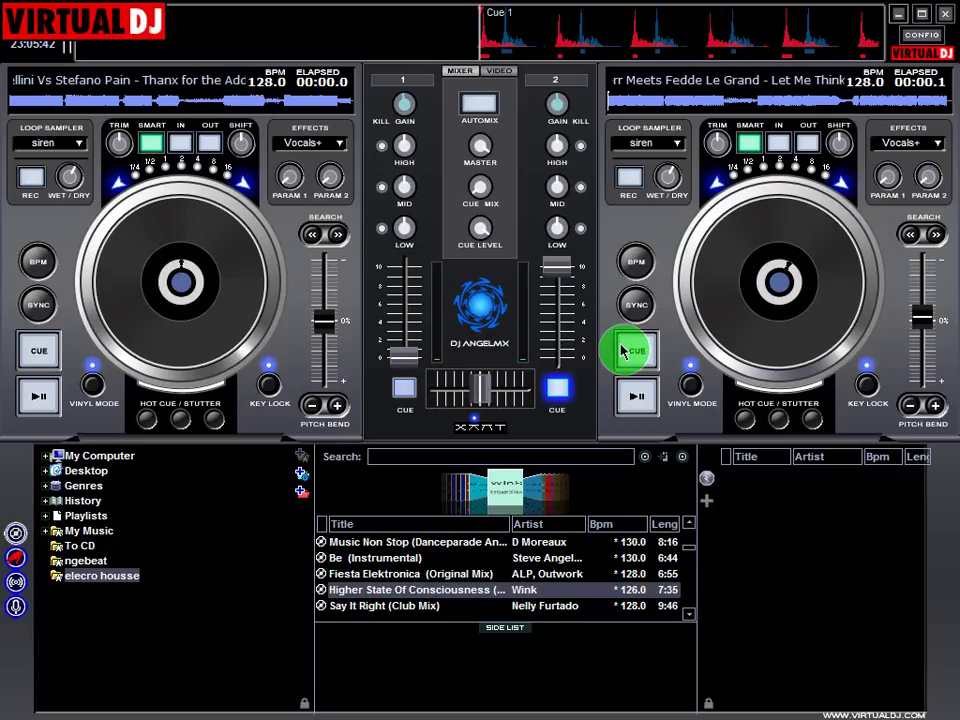
pyautogui.click(638, 398)
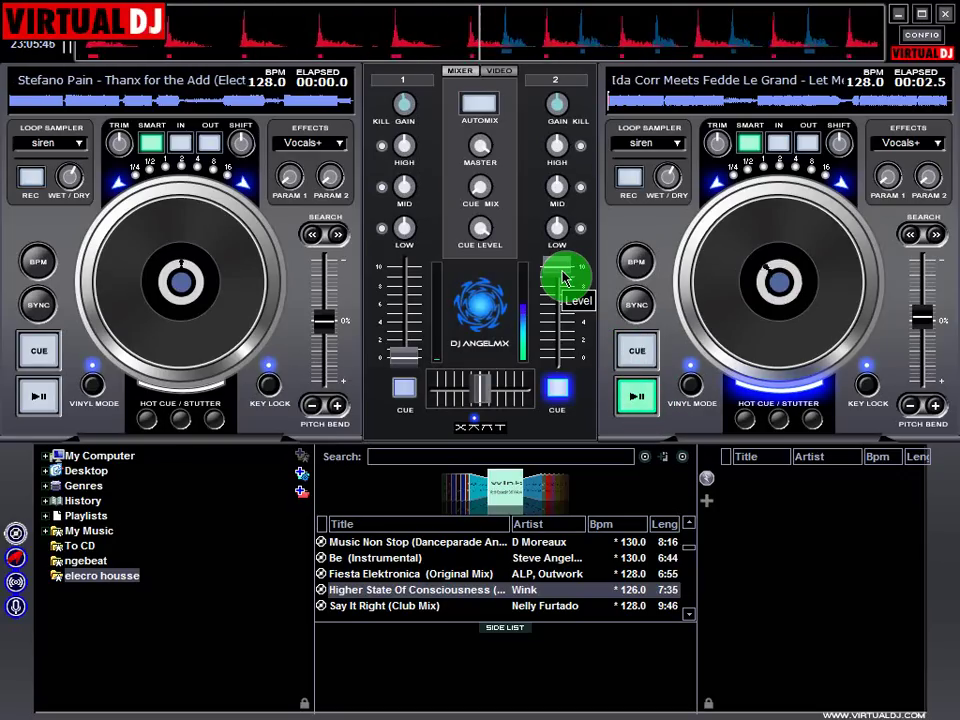
# Step: Switch headphone monitoring to deck 1, play its track briefly and return it to the start
pyautogui.click(404, 392)
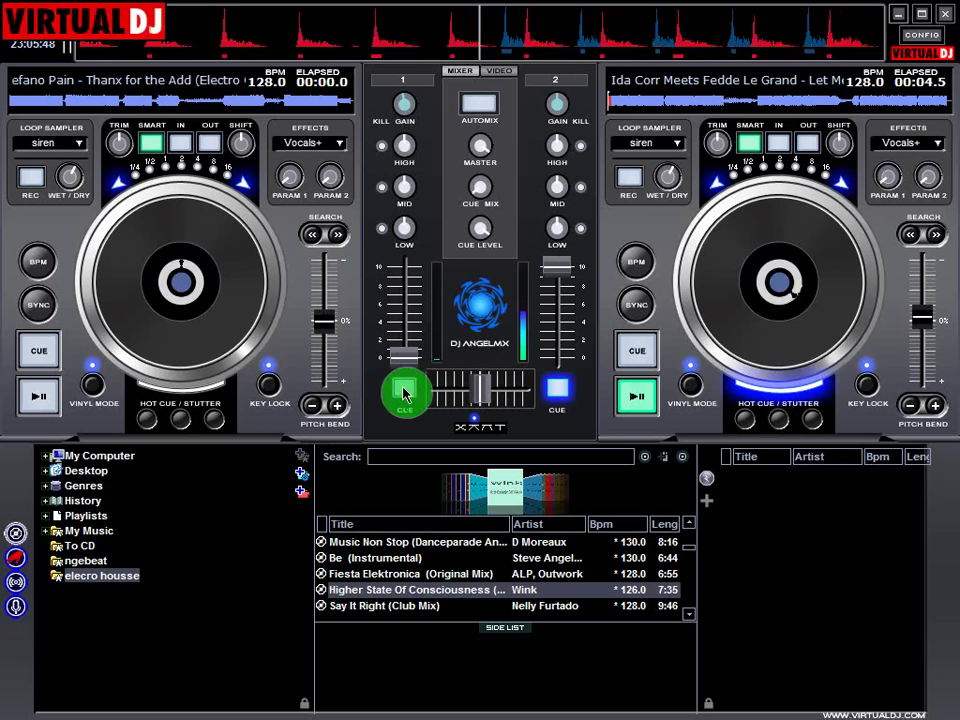
pyautogui.click(402, 395)
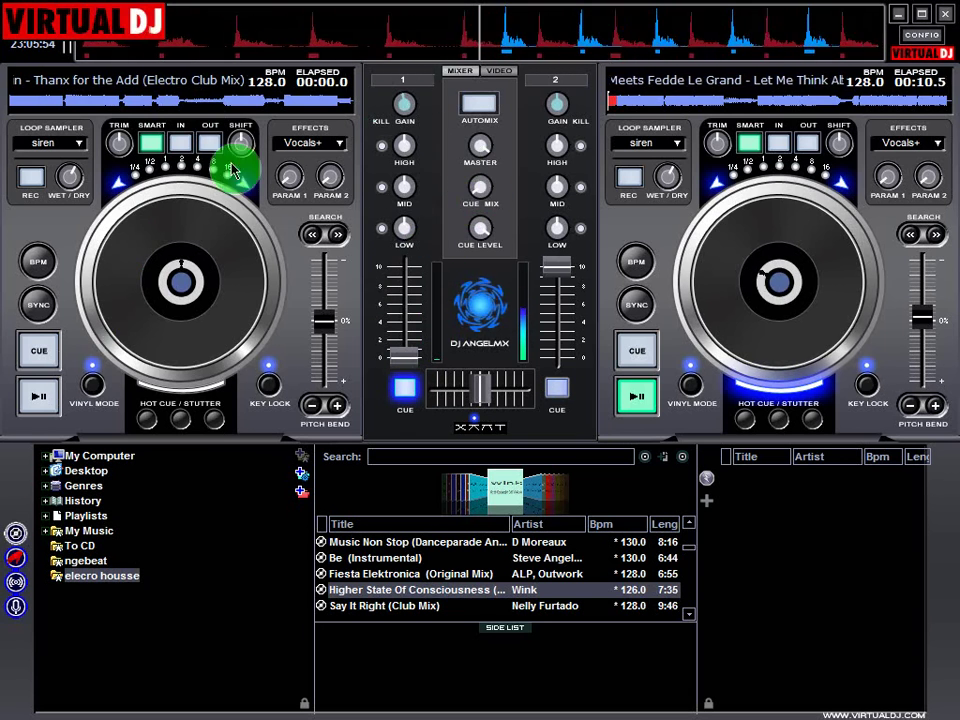
pyautogui.click(42, 394)
pyautogui.click(50, 358)
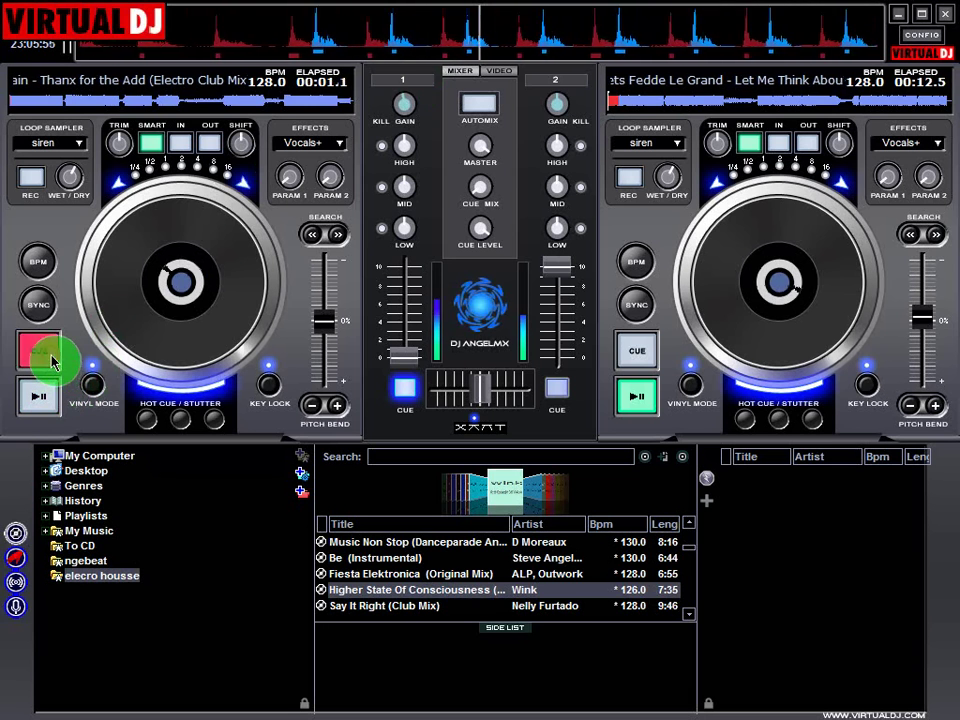
pyautogui.click(320, 80)
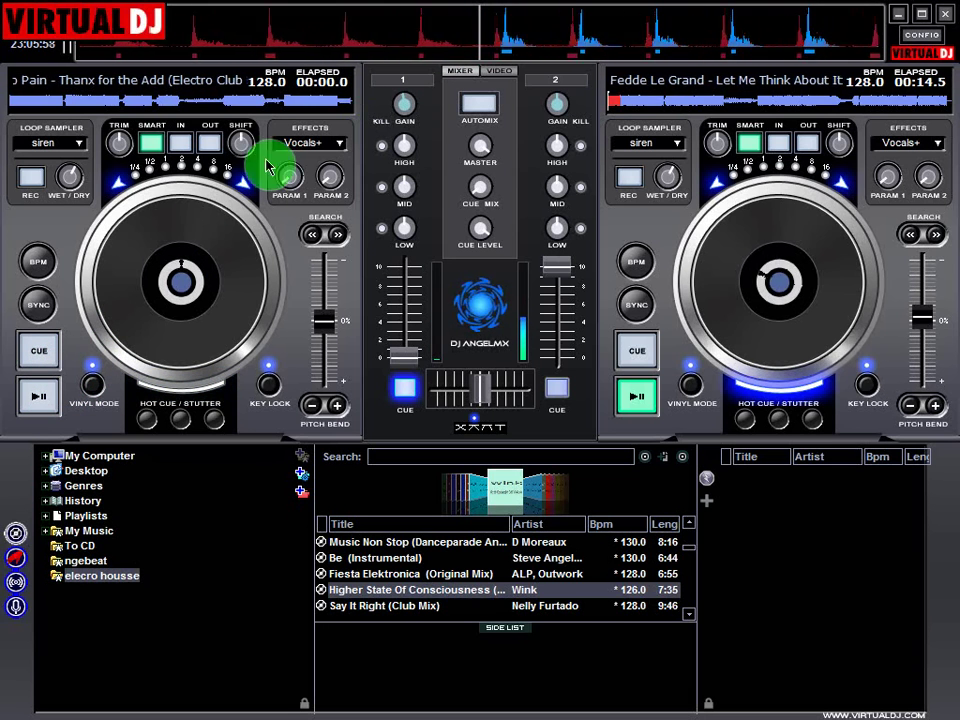
# Step: Move deck 1's track to its first beat at about 00:00.1, set the cue point there and start playback
pyautogui.moveTo(142, 245); pyautogui.dragTo(418, 75)
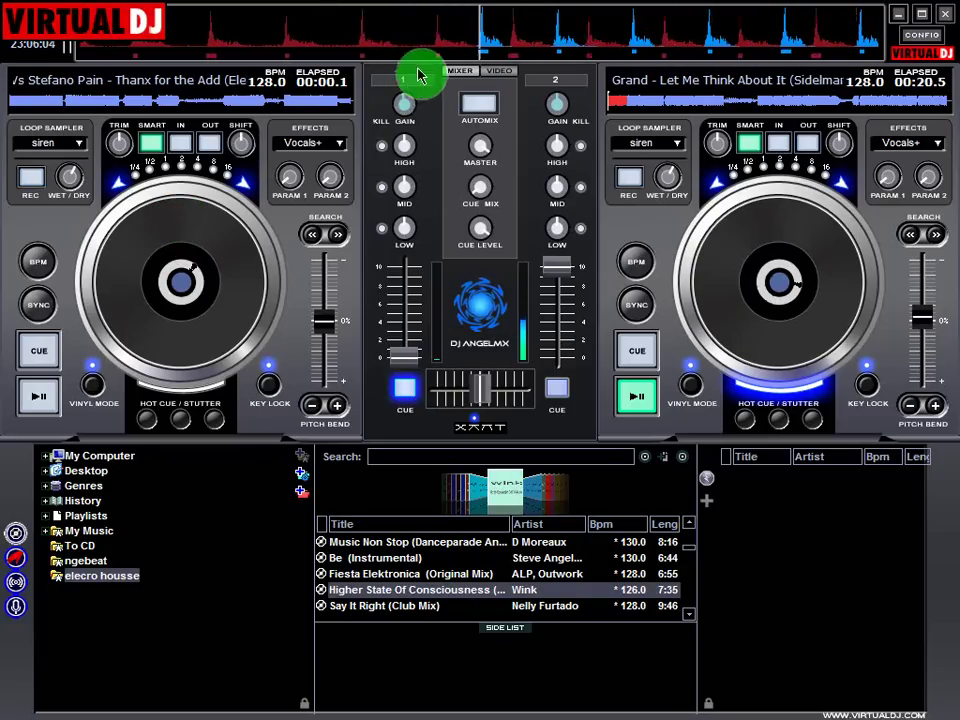
pyautogui.click(53, 358)
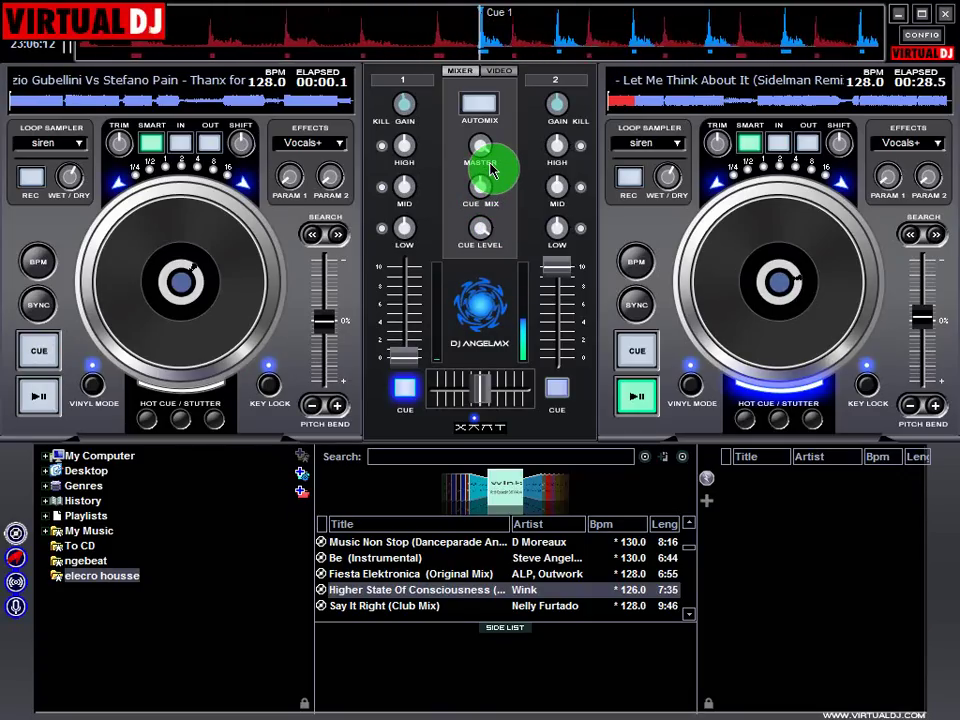
pyautogui.click(53, 408)
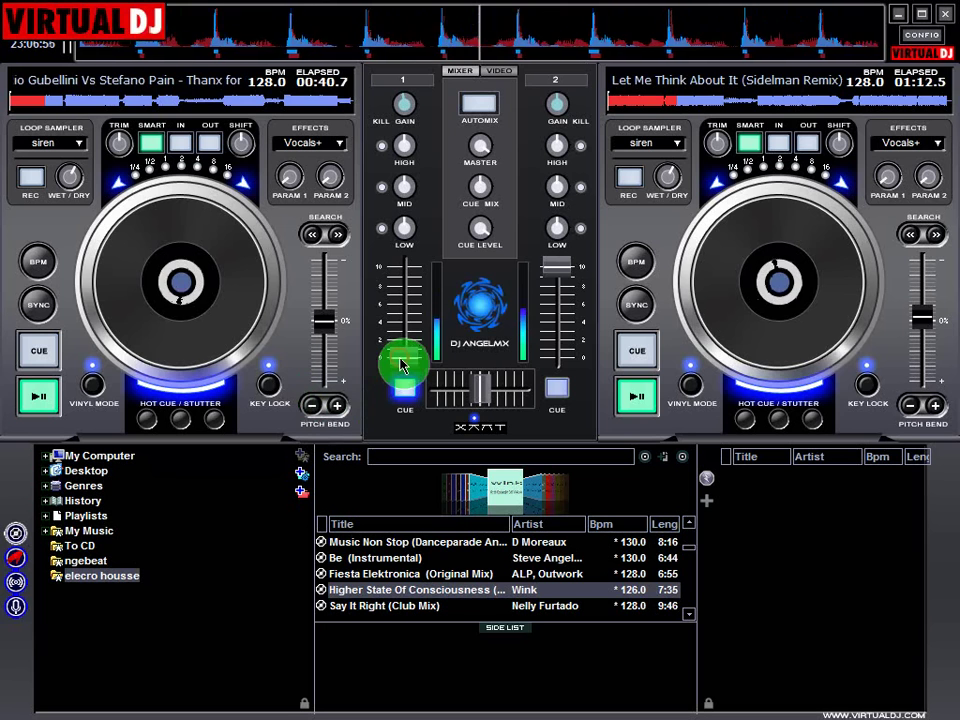
# Step: Raise deck 1's volume fader to about 3, nudge its pitch bend up and bring the fader back to 0
pyautogui.moveTo(400, 365); pyautogui.dragTo(418, 336)
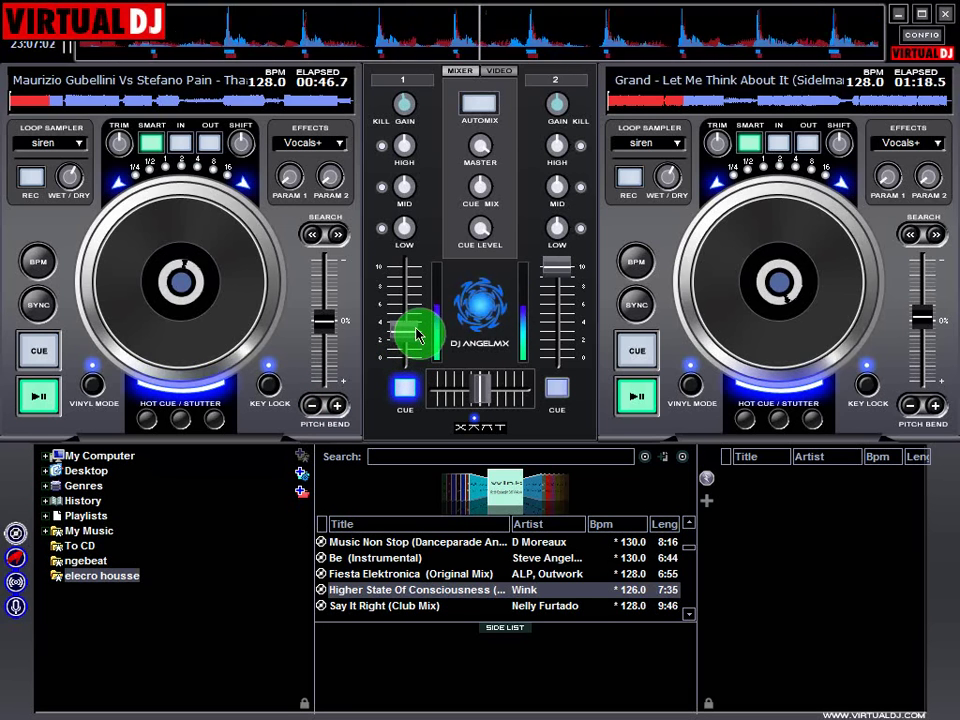
pyautogui.click(336, 405)
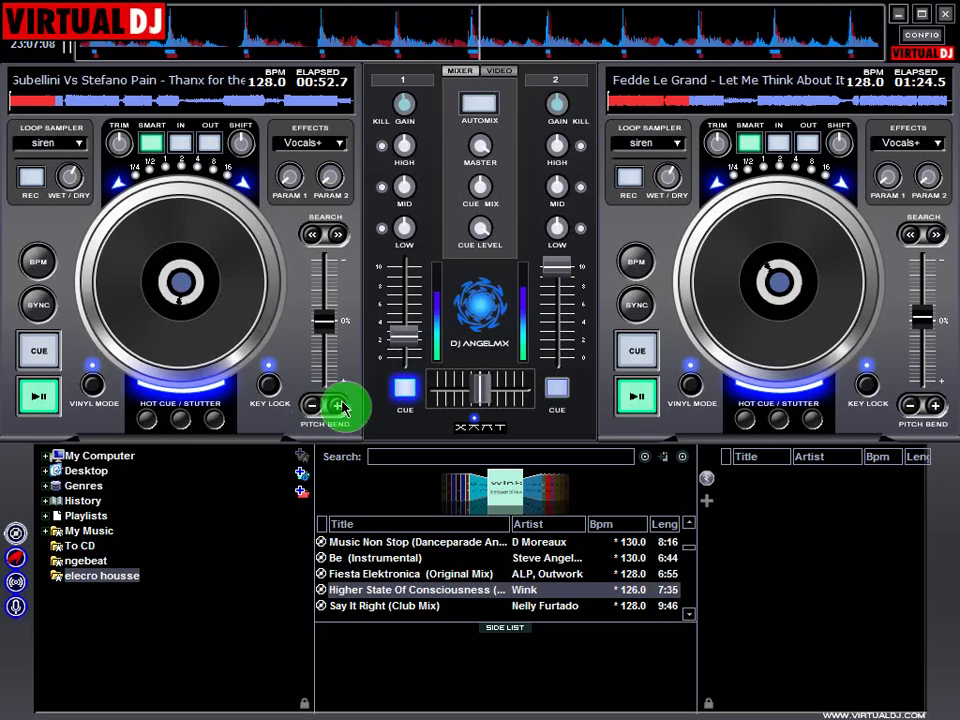
pyautogui.moveTo(408, 344); pyautogui.dragTo(408, 377)
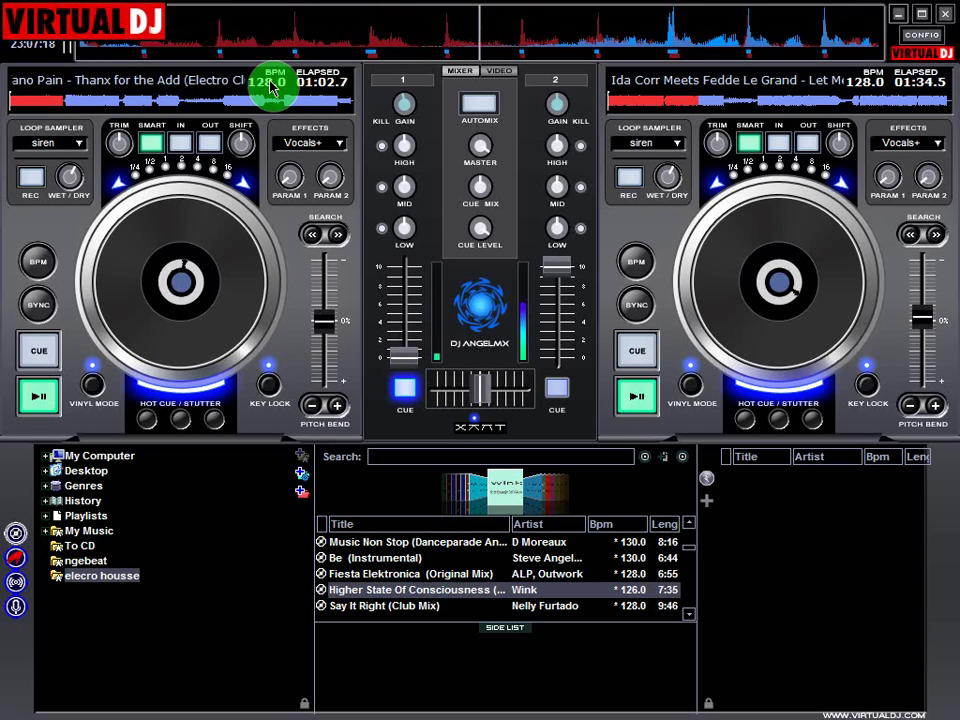
# Step: Open the configuration to review the Options settings, then close it
pyautogui.click(922, 34)
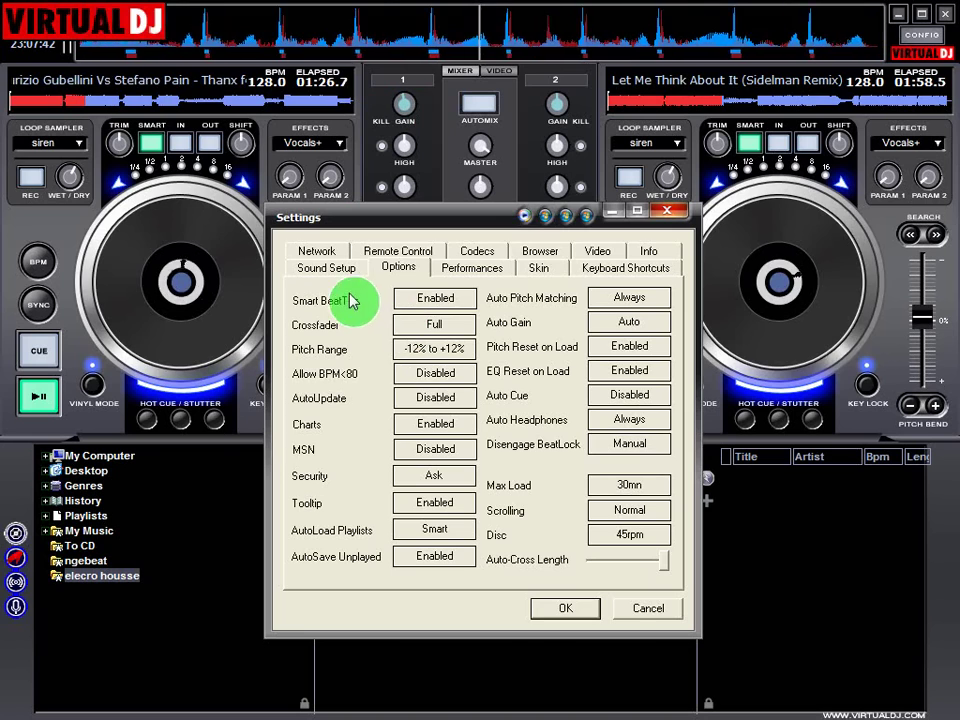
pyautogui.click(558, 612)
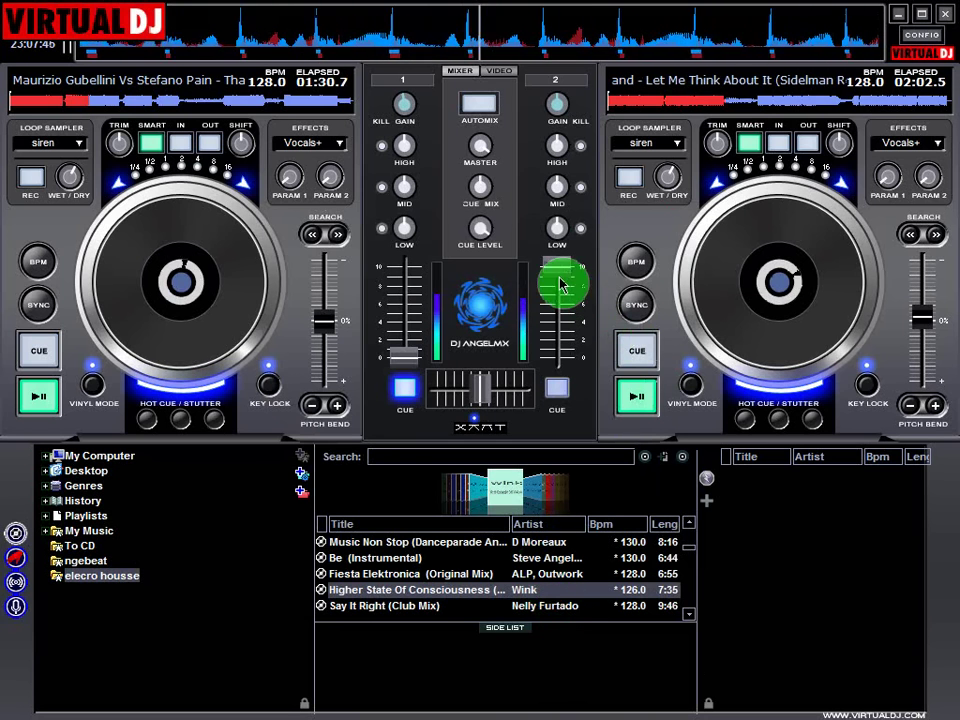
# Step: Stop deck 1 at its cue point, jump to about 00:24.5 in the song and set the cue point there
pyautogui.click(37, 350)
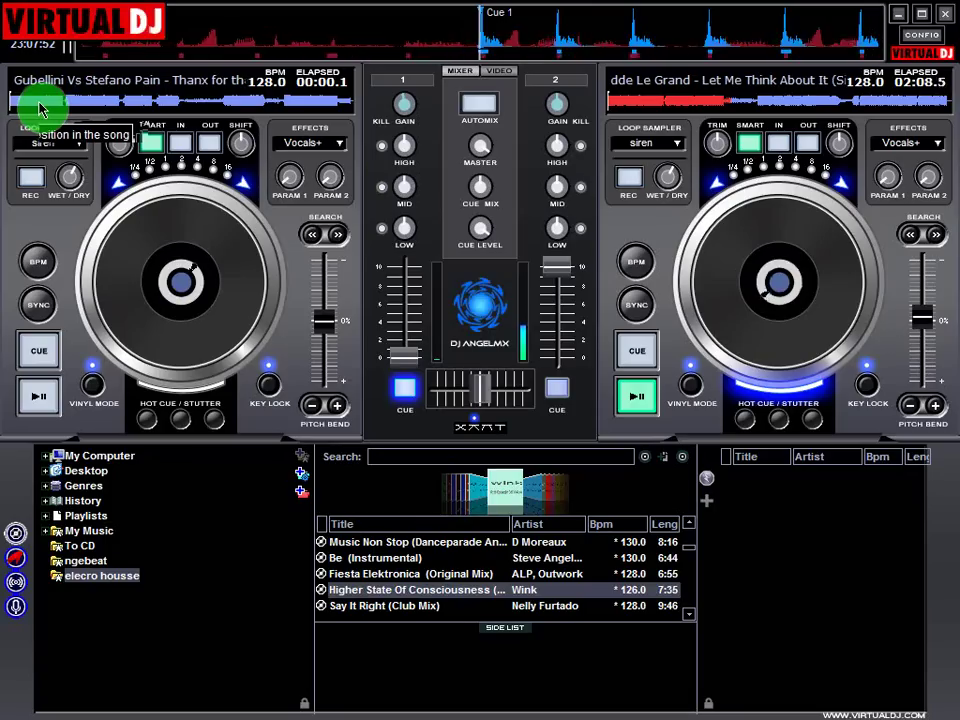
pyautogui.click(40, 104)
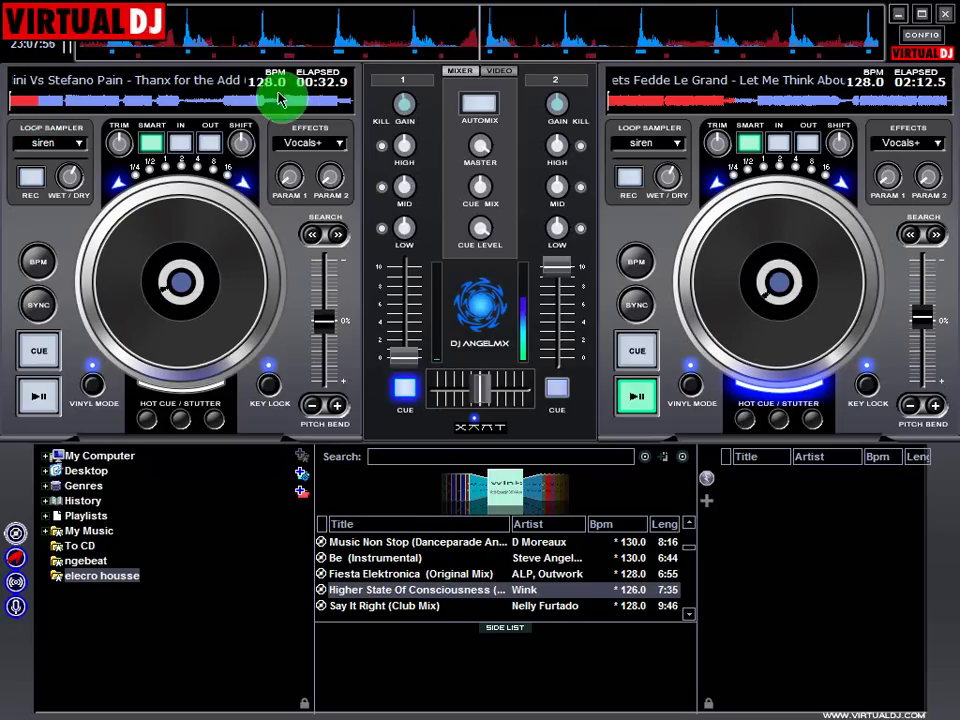
pyautogui.click(33, 104)
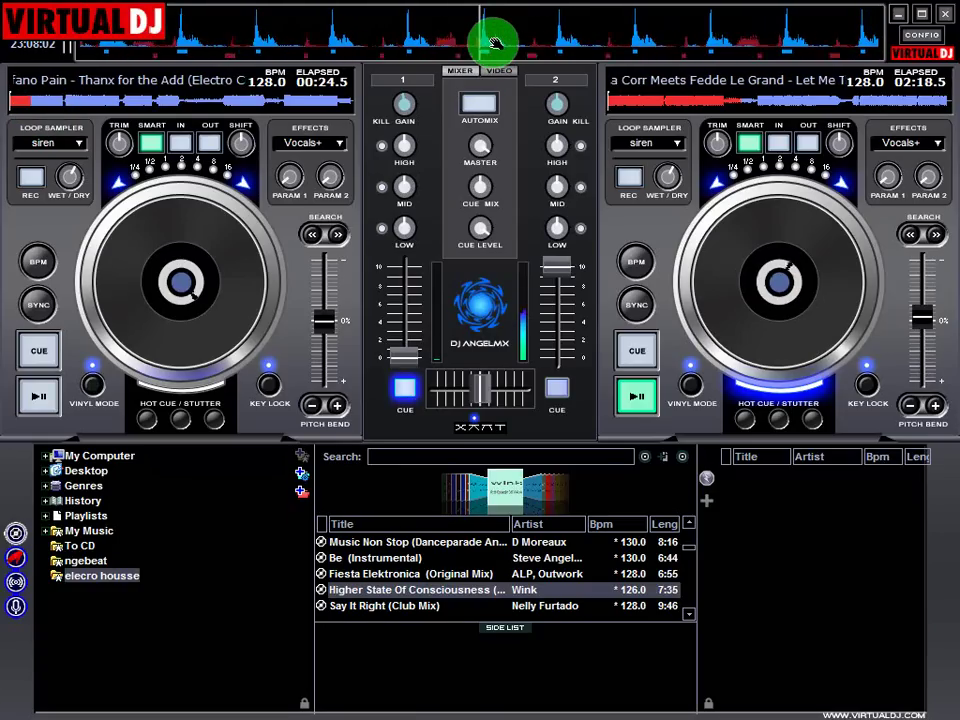
pyautogui.click(38, 345)
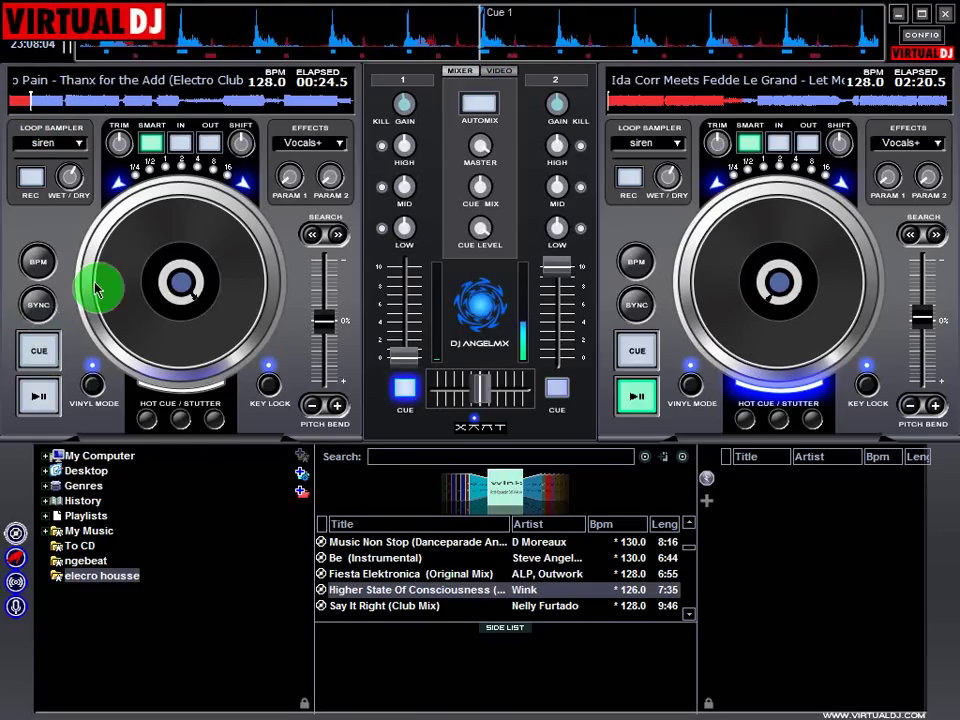
# Step: Delete the cue point at 00:24.5 from deck 1's song position display
pyautogui.click(30, 106)
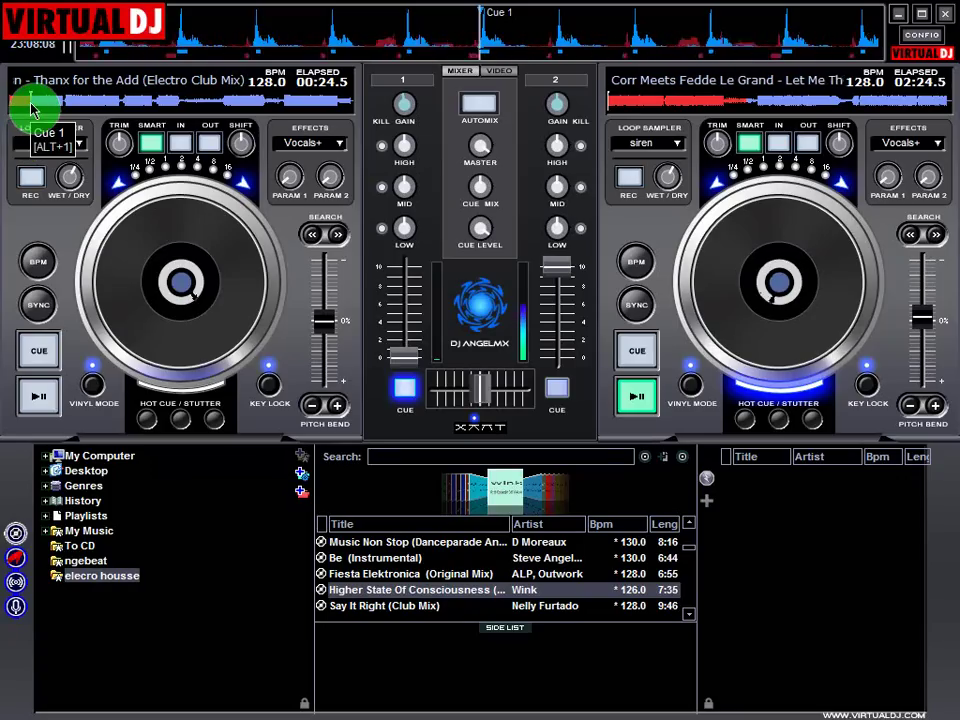
pyautogui.rightClick(47, 112)
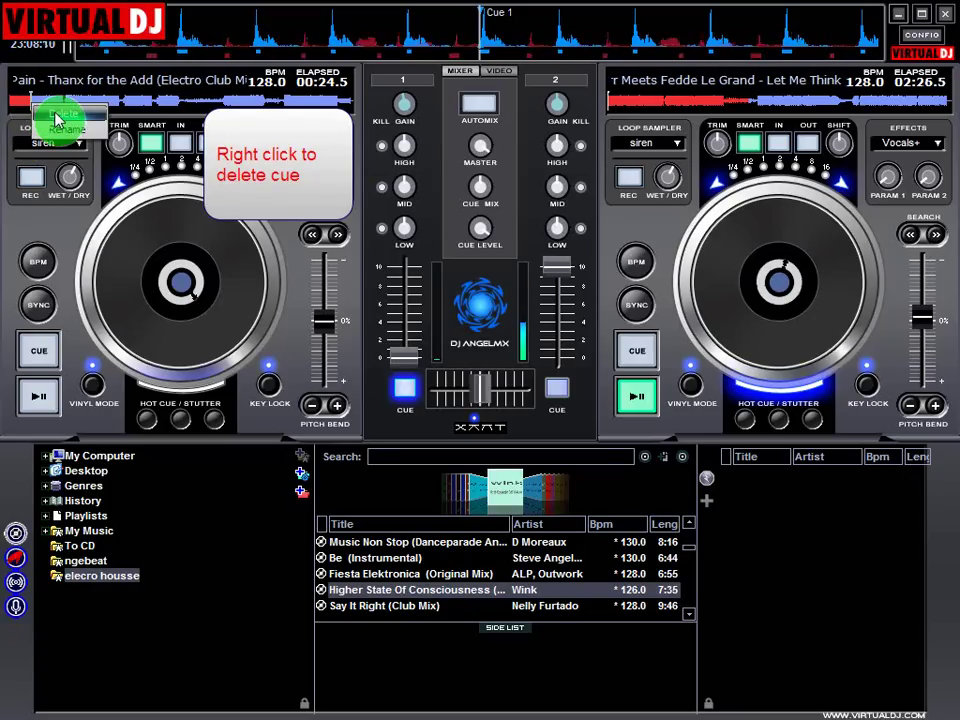
pyautogui.click(70, 113)
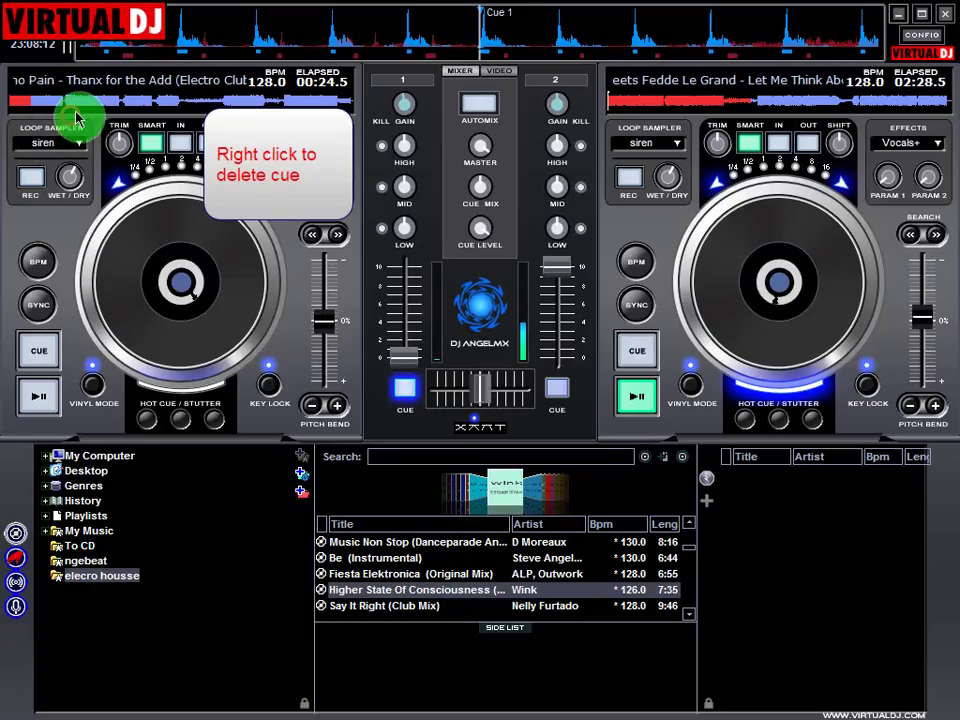
# Step: Set deck 1's cue point at the first beat, about 00:00.1, and stop deck 2 back at its cue point
pyautogui.click(38, 350)
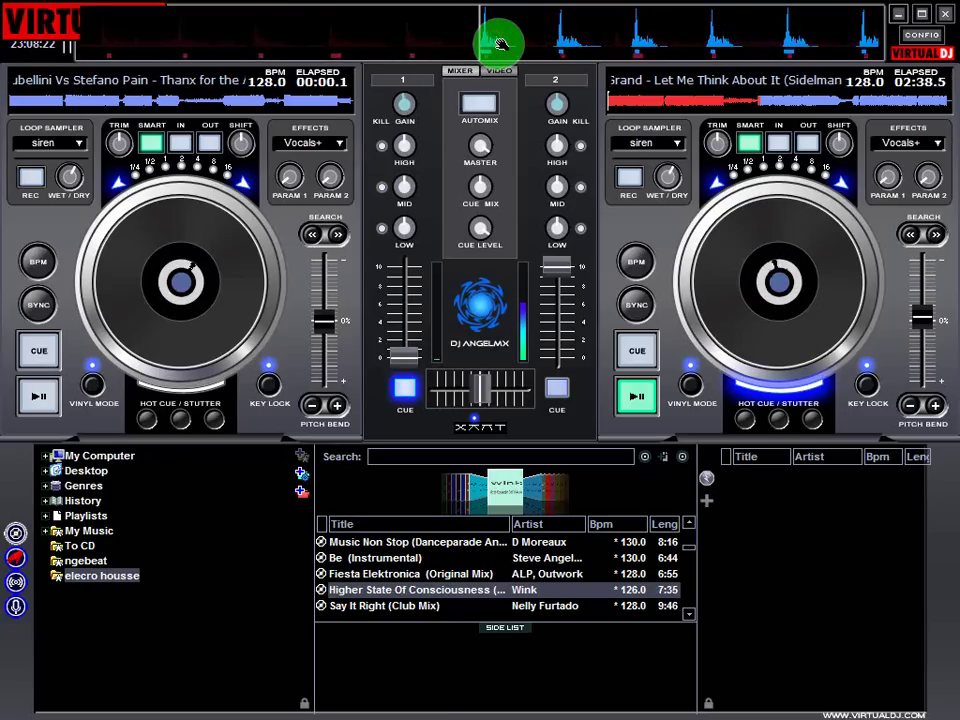
pyautogui.click(45, 352)
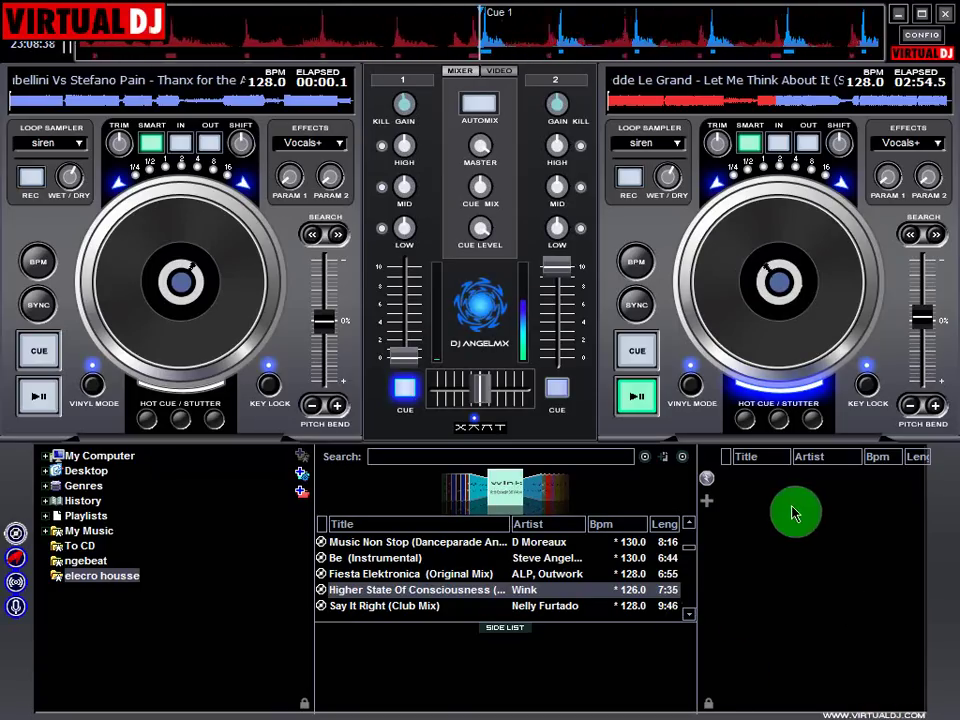
pyautogui.click(645, 352)
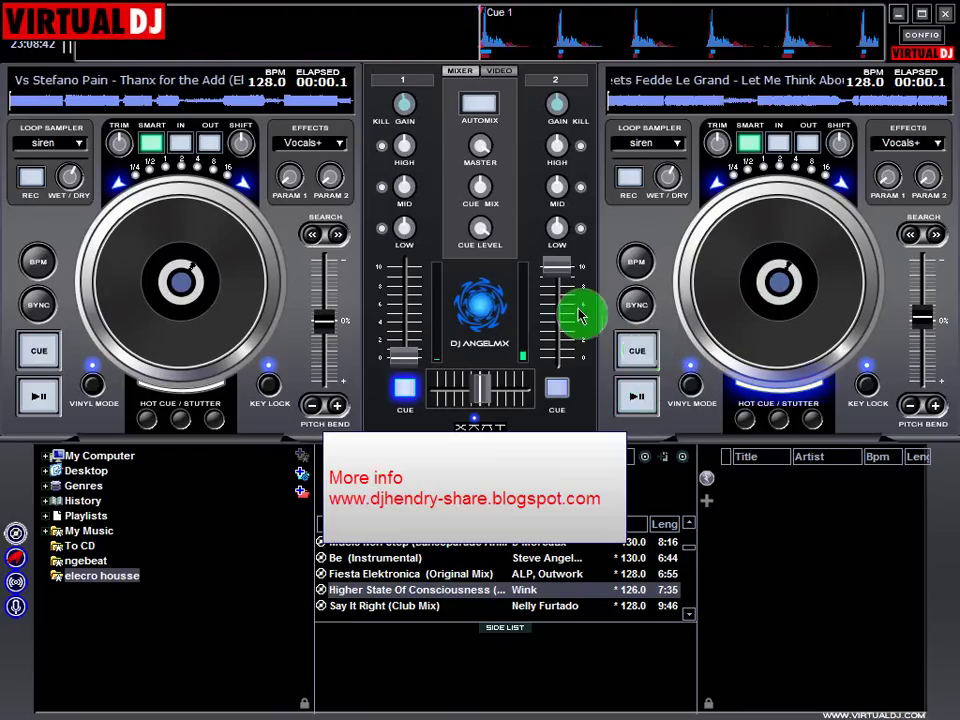